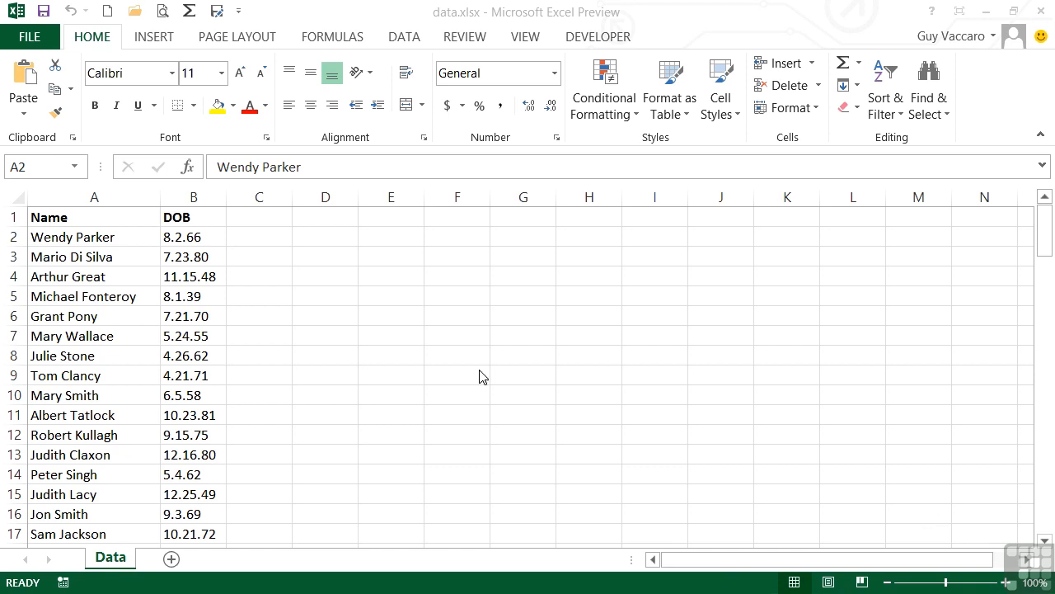
Select all the full names in column A from A2 down to A107.
{"action": "left_click", "coordinate": [89, 235]}
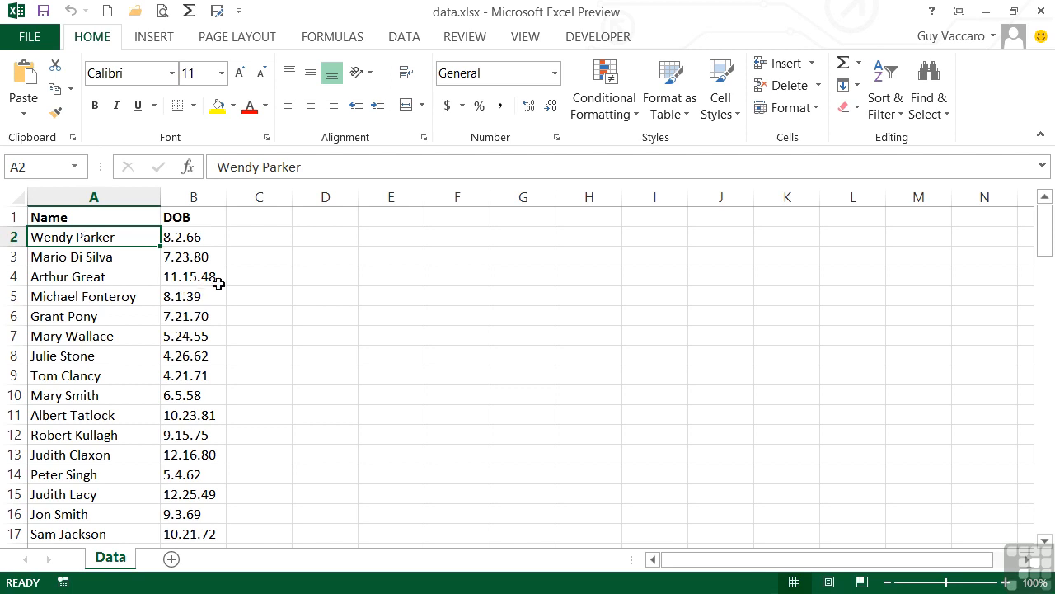
{"action": "left_click", "coordinate": [206, 237]}
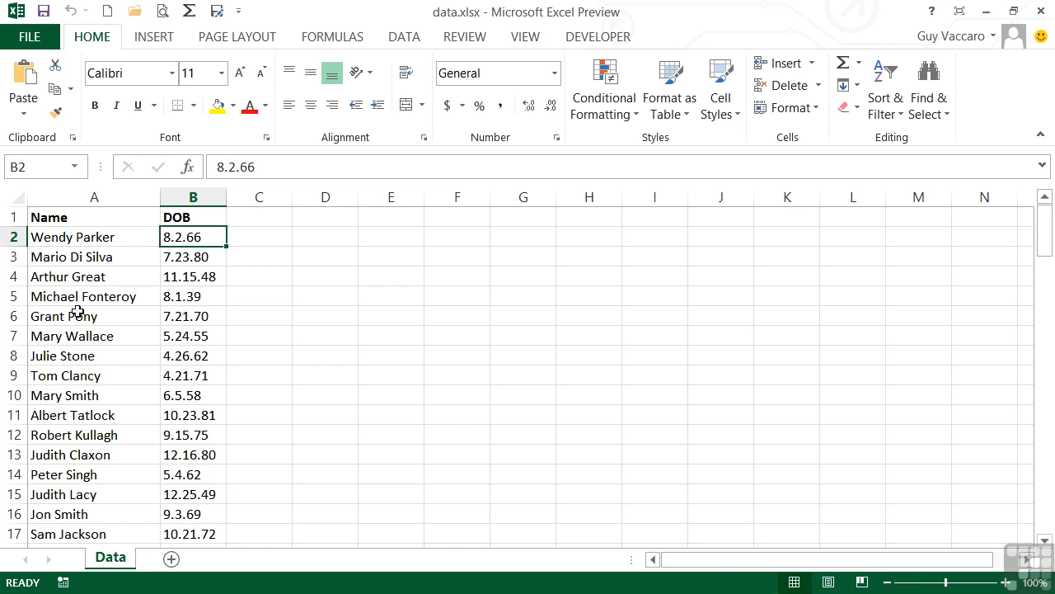
{"action": "left_click", "coordinate": [75, 238]}
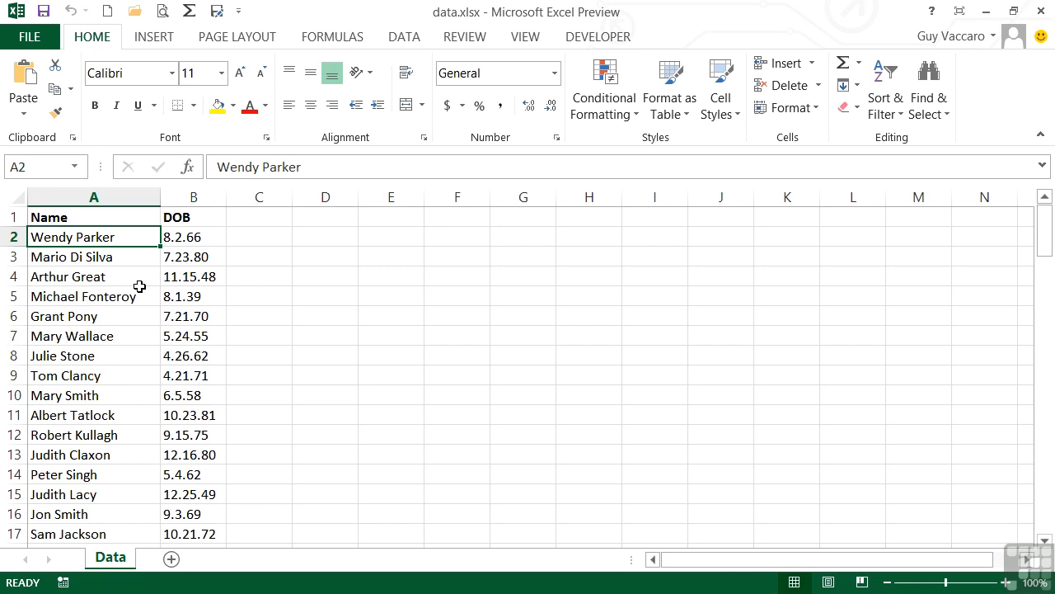
{"action": "key", "text": "shift+Down"}
{"action": "key", "text": "shift+Down"}
{"action": "key", "text": "shift+Down"}
{"action": "key", "text": "shift+Down"}
{"action": "key", "text": "shift+Down"}
{"action": "key", "text": "shift+Down"}
{"action": "key", "text": "shift+Down"}
{"action": "key", "text": "shift+Down"}
{"action": "key", "text": "shift+Down"}
{"action": "key", "text": "shift+Down"}
{"action": "key", "text": "shift+Down"}
{"action": "key", "text": "shift+Down"}
{"action": "key", "text": "shift+Down"}
{"action": "key", "text": "shift+Down"}
{"action": "key", "text": "shift+Down"}
{"action": "key", "text": "shift+Down"}
{"action": "key", "text": "shift+Down"}
{"action": "key", "text": "shift+Down"}
{"action": "key", "text": "shift+Down"}
{"action": "key", "text": "shift+Down"}
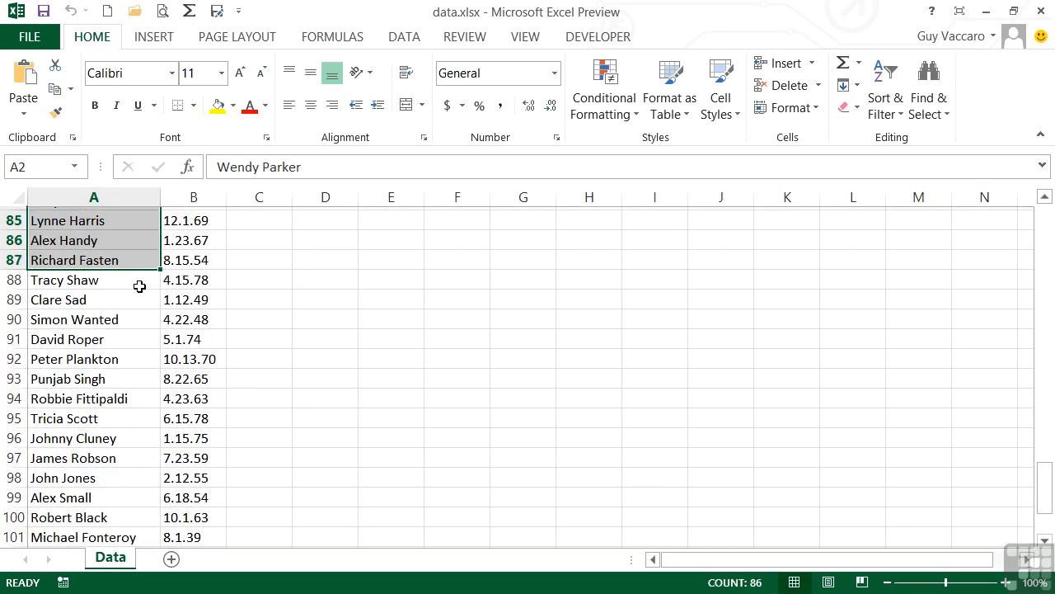
{"action": "key", "text": "shift+Page_Up"}
{"action": "key", "text": "shift+Page_Up"}
{"action": "key", "text": "shift+Page_Up"}
{"action": "key", "text": "ctrl+shift+Down"}
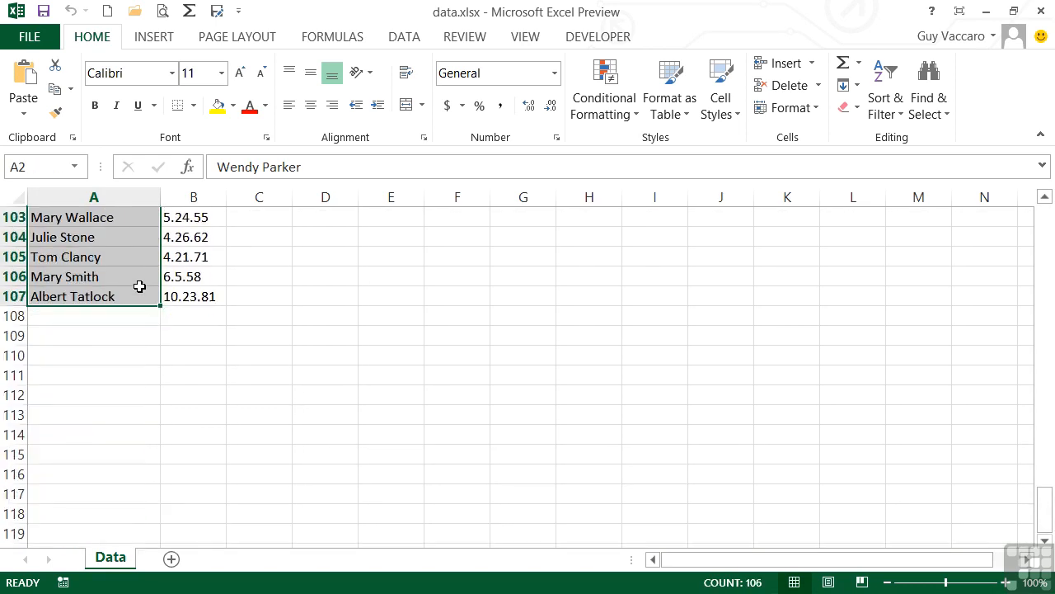
{"action": "key", "text": "ctrl+BackSpace"}
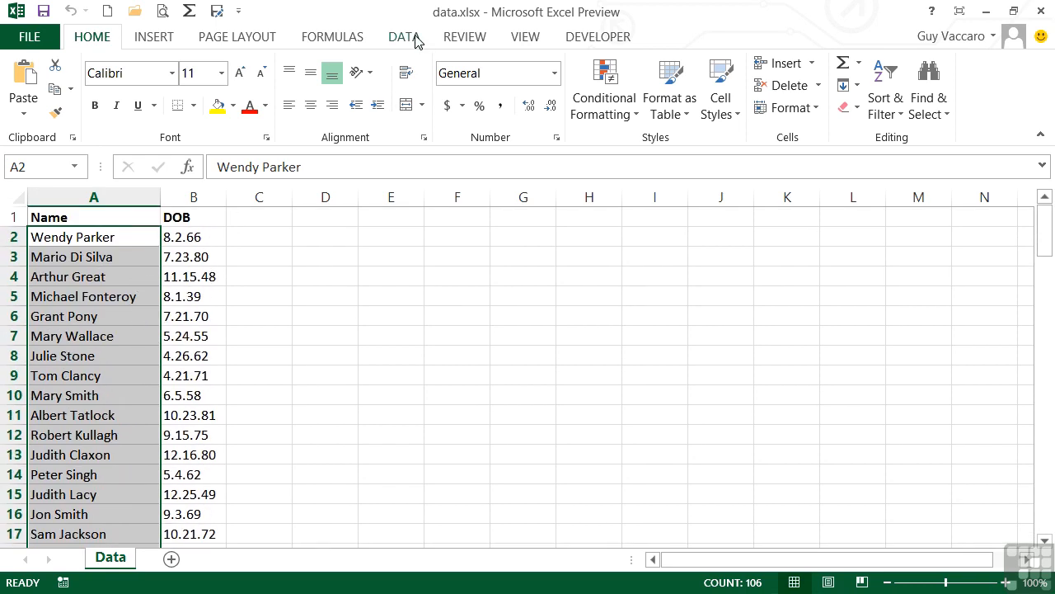
Start Text to Columns on the selected names as delimited data, with Space as the only delimiter, and check the split preview.
{"action": "left_click", "coordinate": [415, 40]}
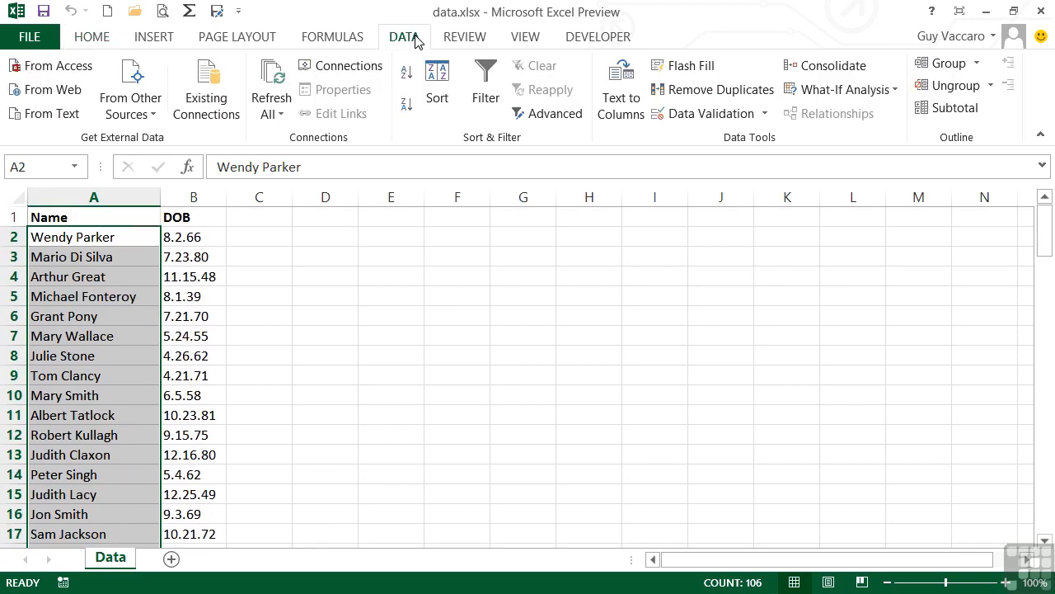
{"action": "left_click", "coordinate": [617, 107]}
{"action": "left_click_drag", "start_coordinate": [457, 78], "coordinate": [521, 70]}
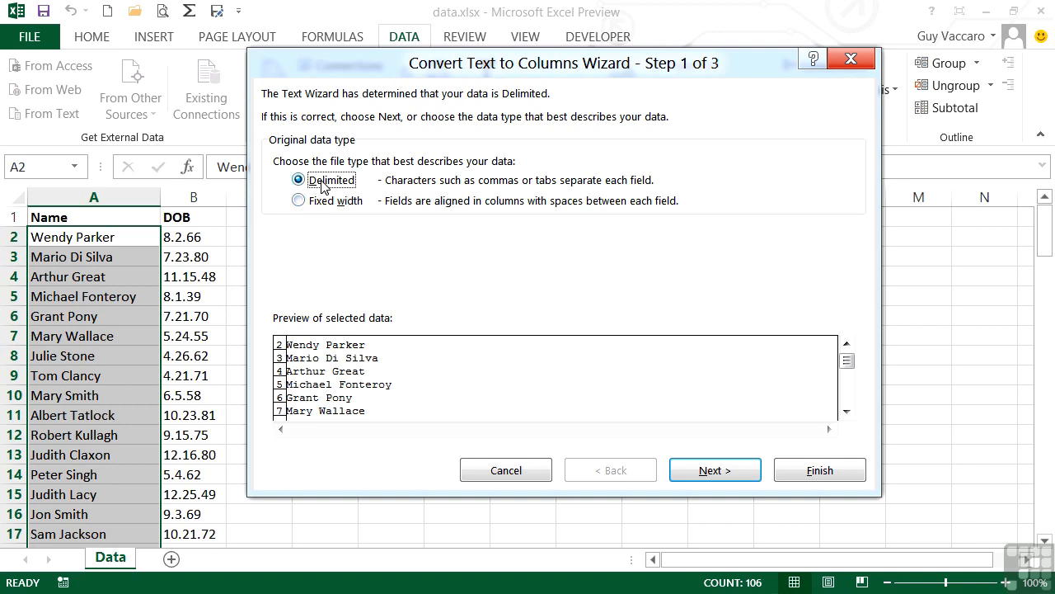
{"action": "left_click", "coordinate": [706, 470]}
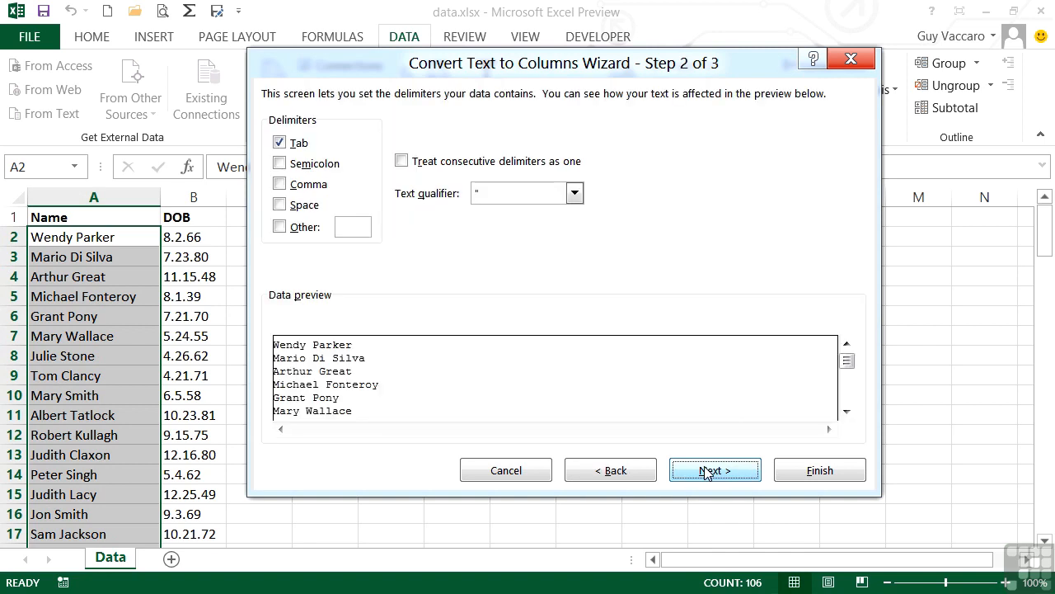
{"action": "left_click", "coordinate": [281, 204]}
{"action": "left_click", "coordinate": [282, 143]}
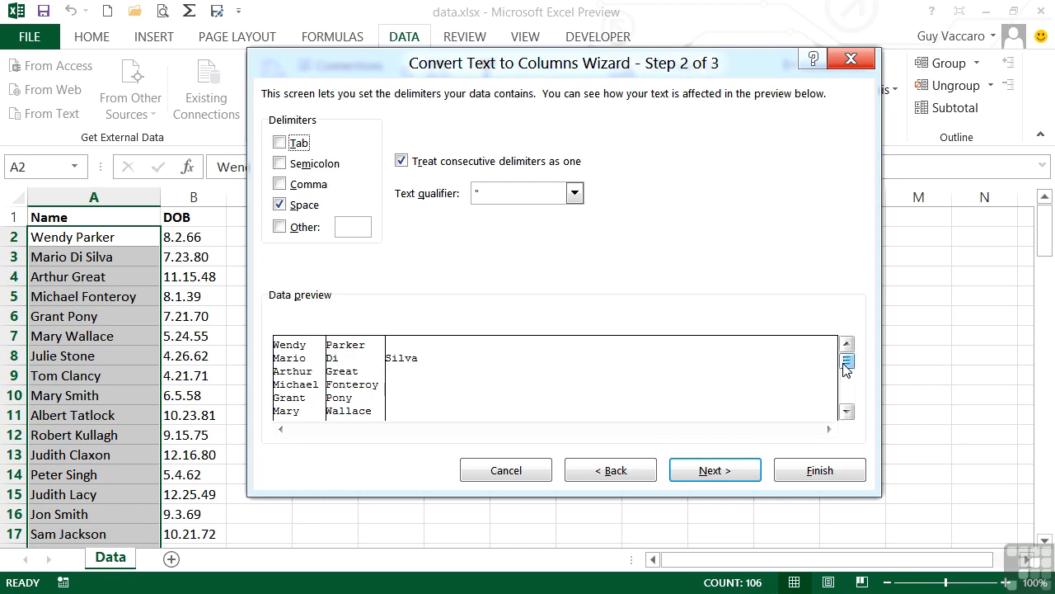
{"action": "left_click_drag", "start_coordinate": [846, 410], "coordinate": [847, 410]}
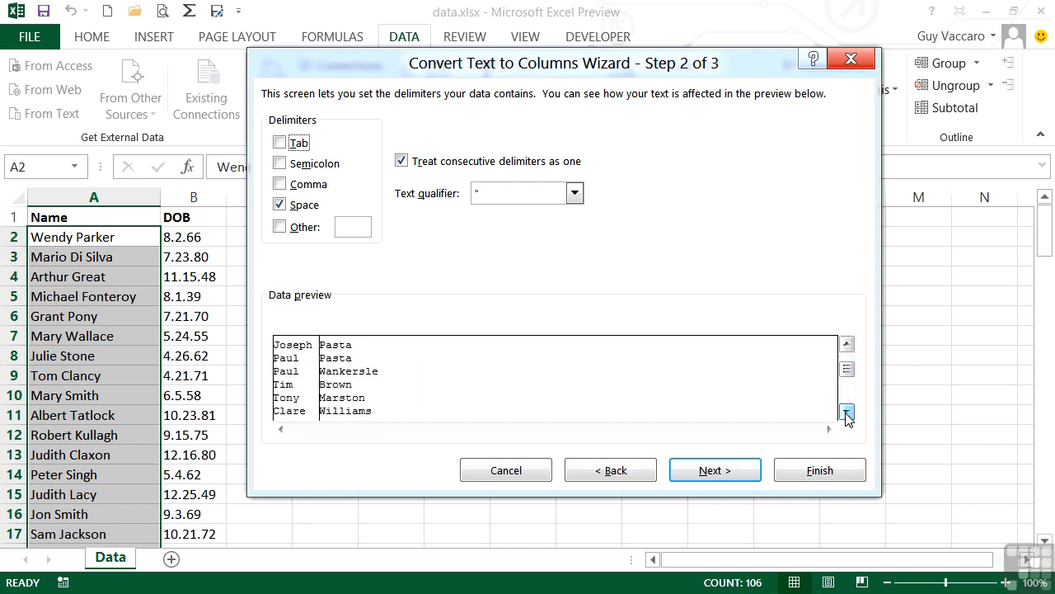
{"action": "left_click", "coordinate": [847, 343]}
{"action": "left_click", "coordinate": [848, 343]}
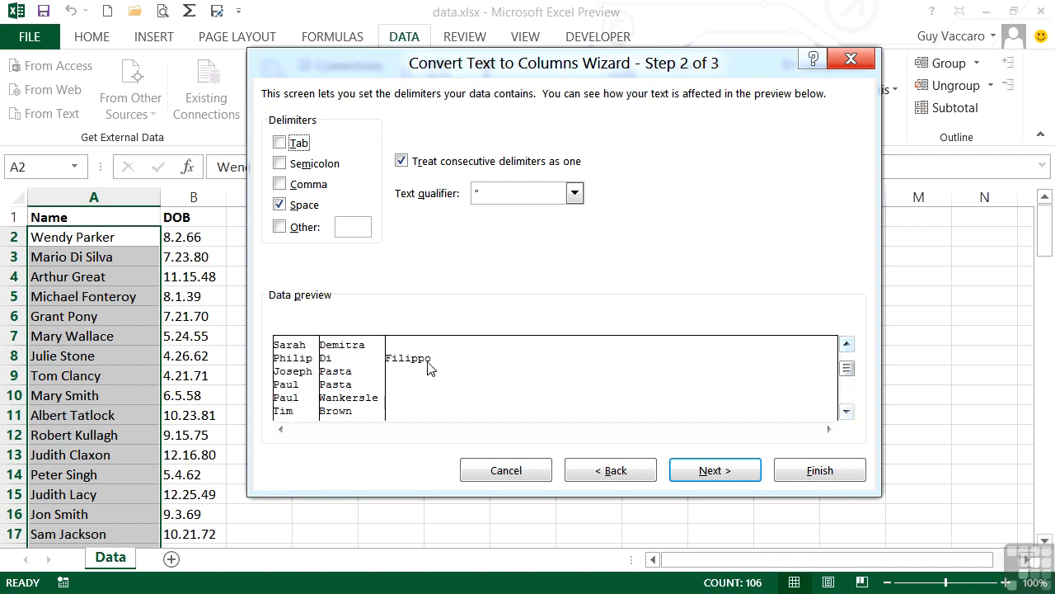
{"action": "left_click_drag", "start_coordinate": [849, 414], "coordinate": [849, 356]}
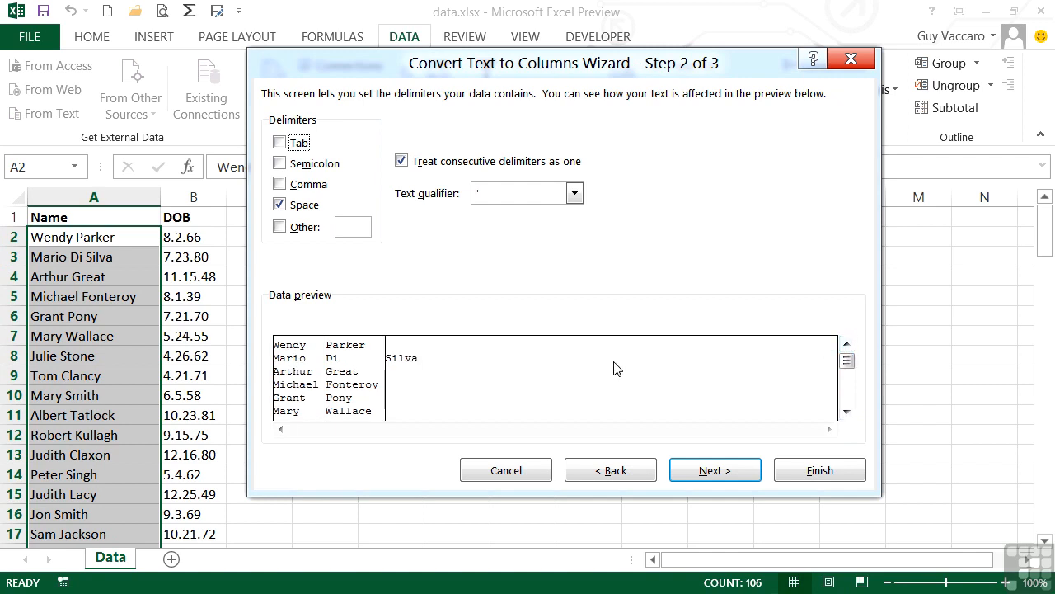
Keep the split columns in General format and try to finish with $A$2+$F$2 as the destination.
{"action": "left_click", "coordinate": [729, 474]}
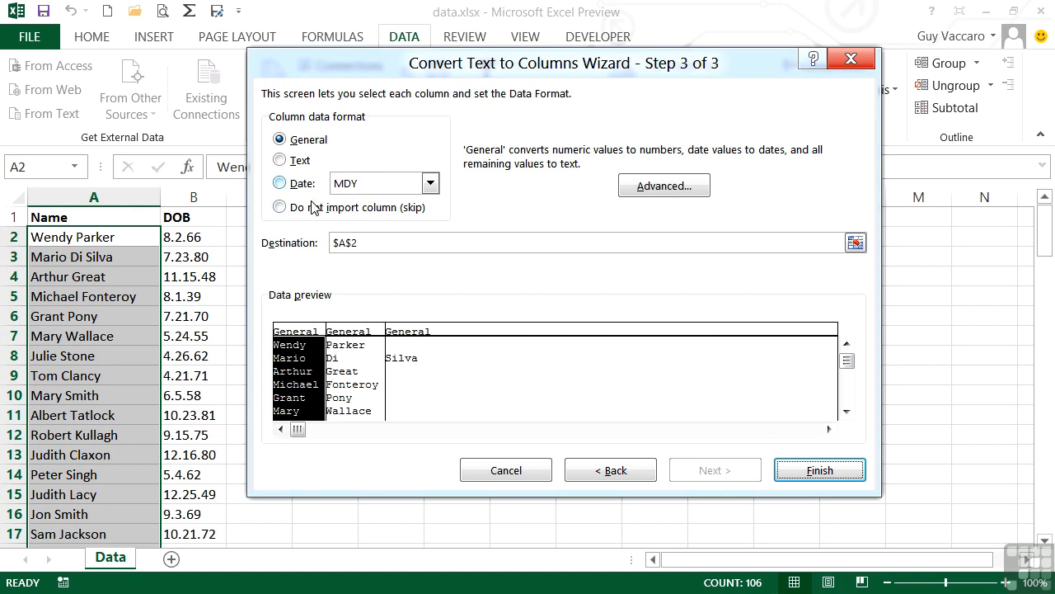
{"action": "left_click", "coordinate": [355, 338]}
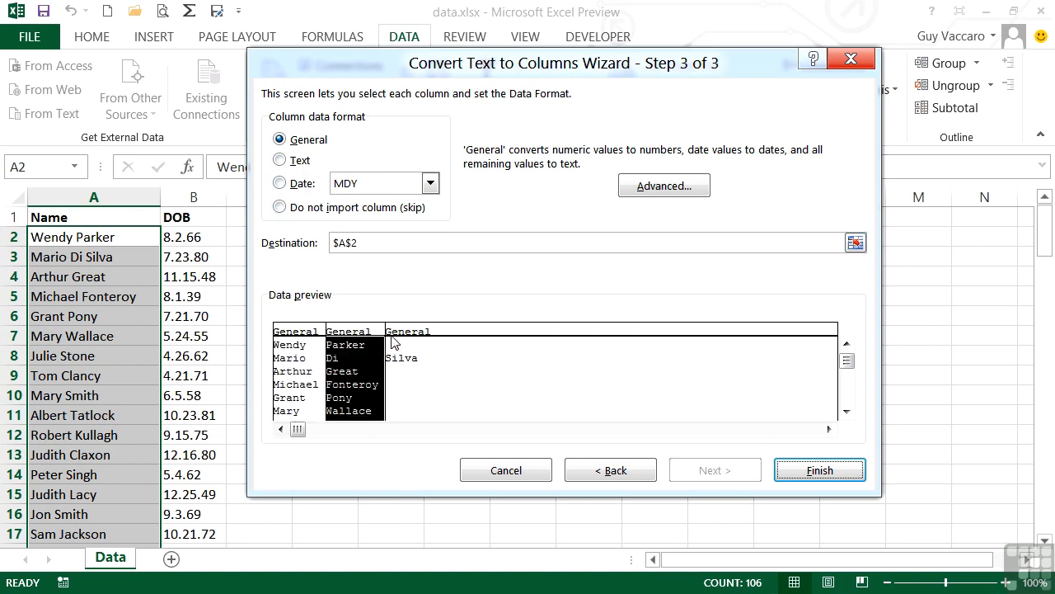
{"action": "left_click", "coordinate": [400, 340]}
{"action": "left_click", "coordinate": [369, 338]}
{"action": "left_click", "coordinate": [313, 333]}
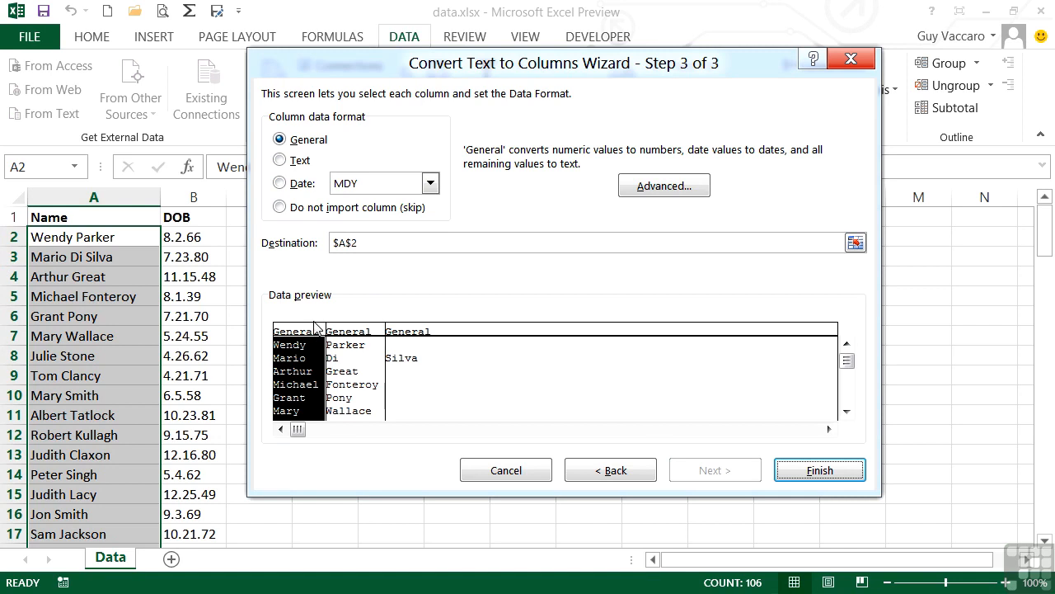
{"action": "left_click", "coordinate": [361, 243]}
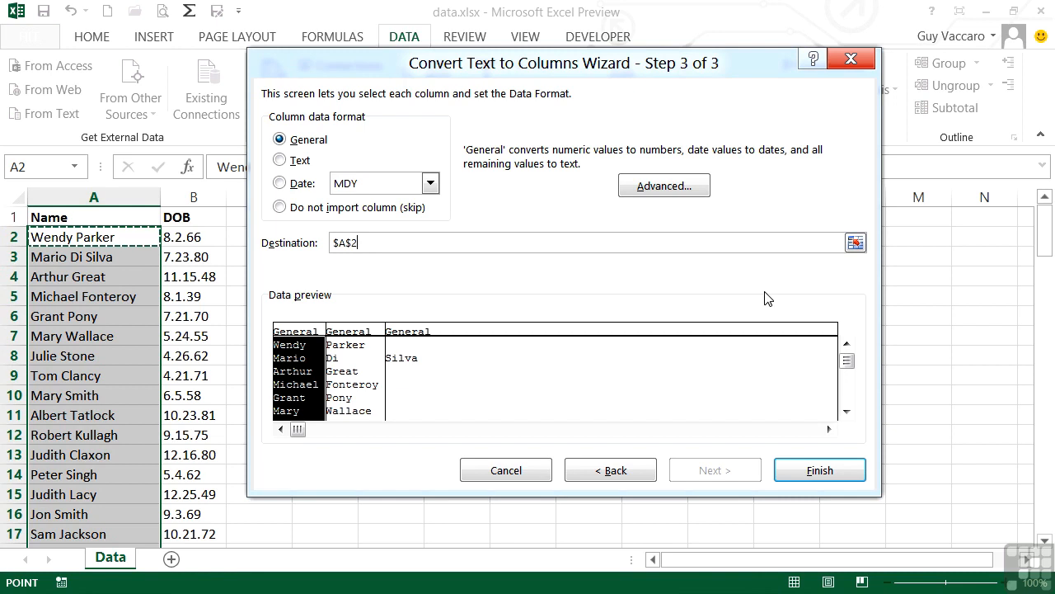
{"action": "left_click", "coordinate": [856, 243]}
{"action": "type", "text": "+"}
{"action": "left_click", "coordinate": [477, 239]}
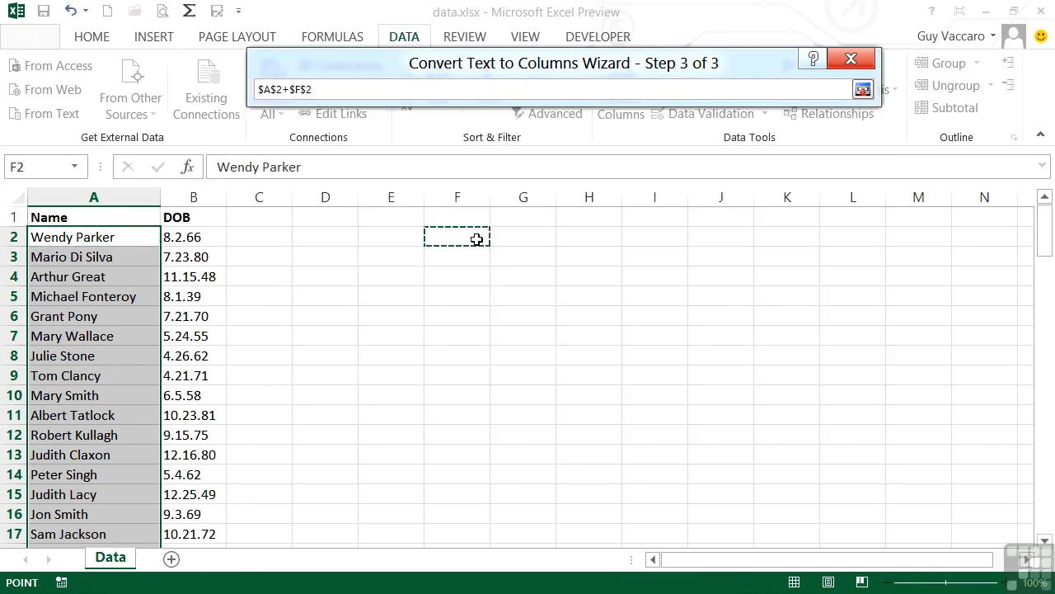
{"action": "left_click", "coordinate": [862, 89]}
{"action": "left_click", "coordinate": [818, 470]}
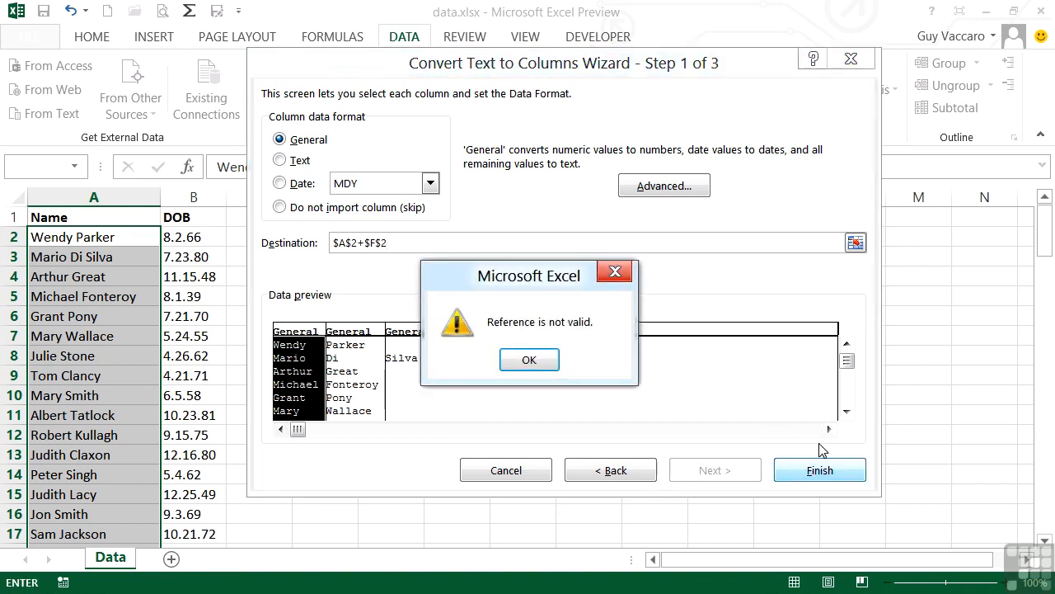
Correct the destination to $F$2 and complete the split of the names.
{"action": "left_click", "coordinate": [529, 361]}
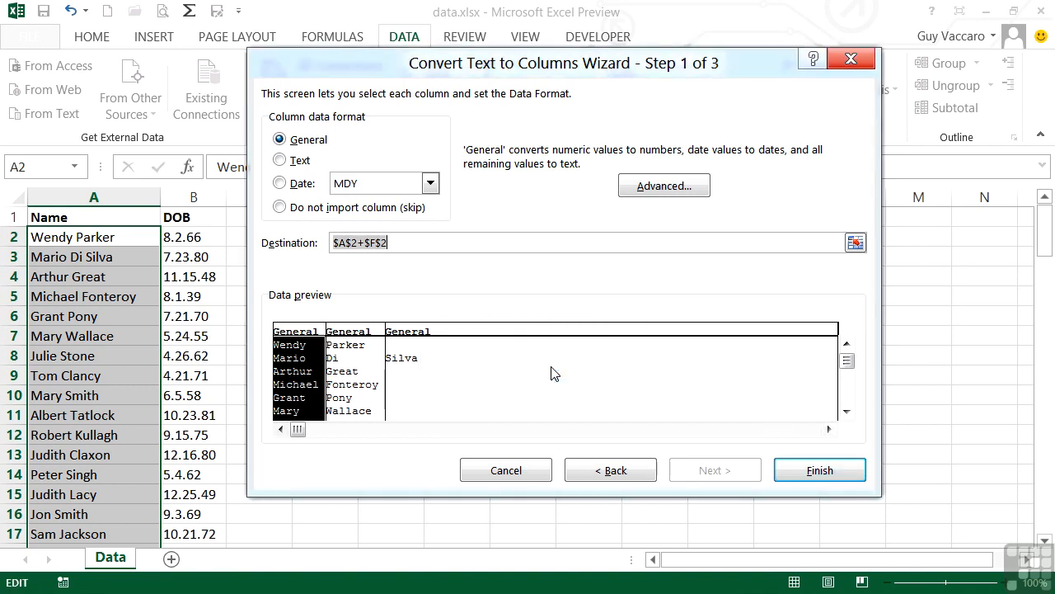
{"action": "left_click", "coordinate": [375, 243]}
{"action": "key", "text": "BackSpace"}
{"action": "key", "text": "BackSpace"}
{"action": "key", "text": "BackSpace"}
{"action": "key", "text": "BackSpace"}
{"action": "key", "text": "BackSpace"}
{"action": "left_click", "coordinate": [816, 471]}
{"action": "left_click", "coordinate": [464, 241]}
{"action": "key", "text": "Right"}
{"action": "key", "text": "Left"}
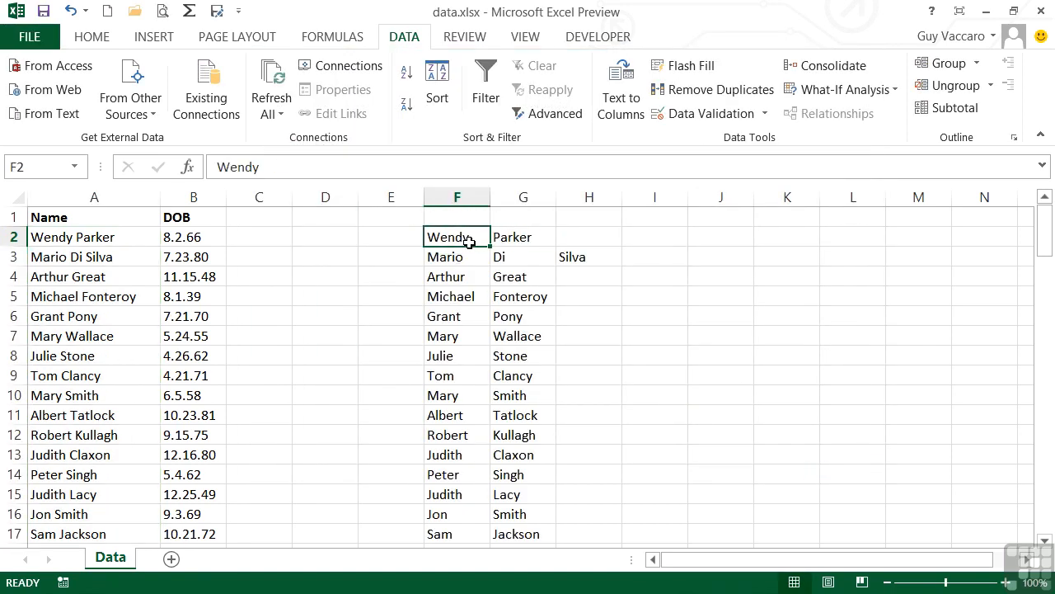
Enter the headings FirstName in F1 and Surname in G1.
{"action": "left_click", "coordinate": [472, 217]}
{"action": "type", "text": "FirstName"}
{"action": "key", "text": "Tab"}
{"action": "type", "text": "Surname"}
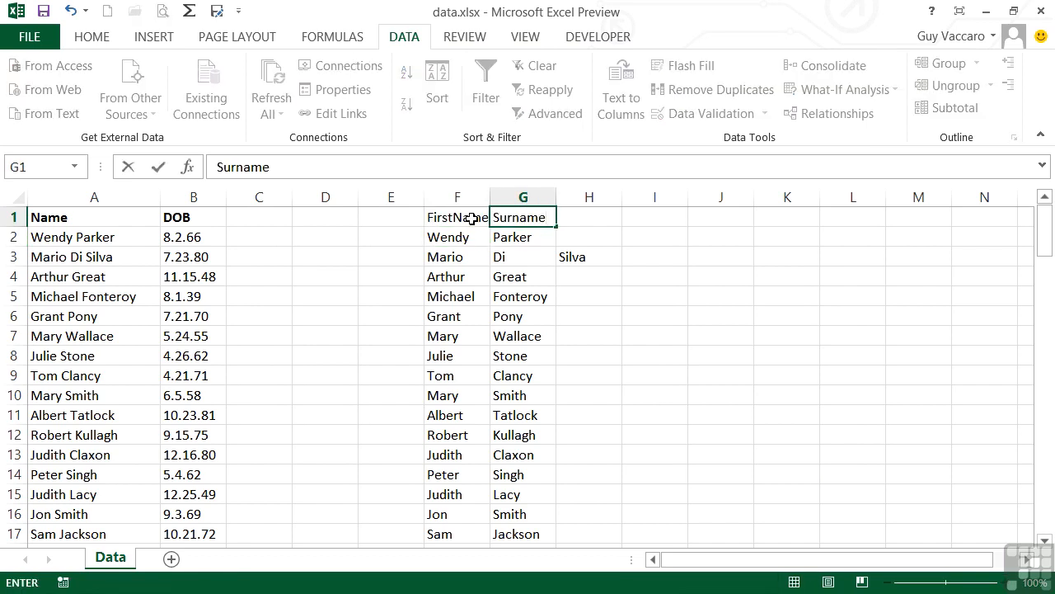
{"action": "key", "text": "Return"}
Complete the two-part surname in G3 with the word split into H3, and clear H3.
{"action": "left_click", "coordinate": [510, 259]}
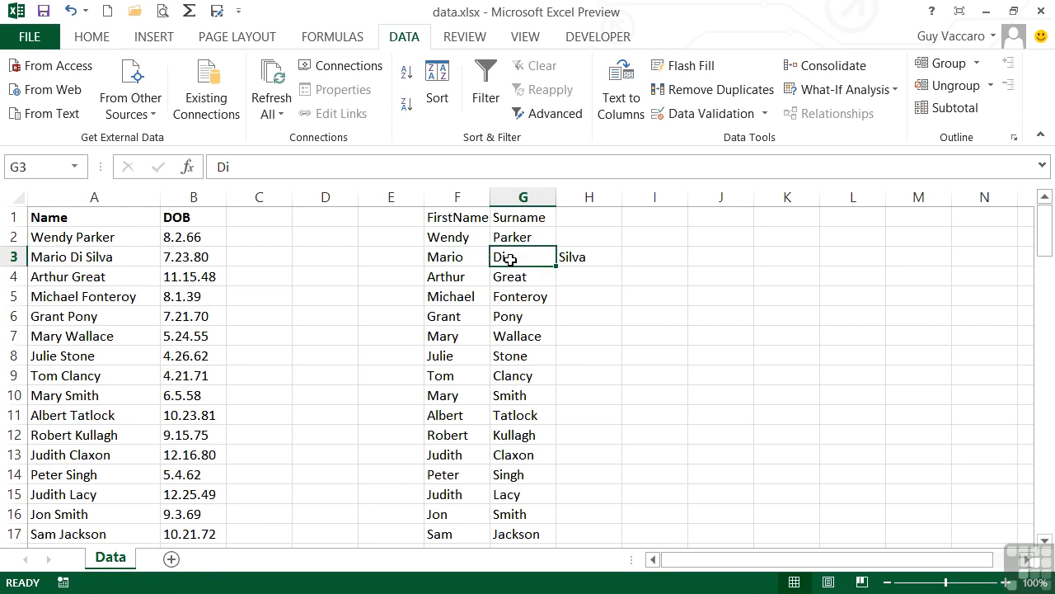
{"action": "double_click", "coordinate": [527, 259]}
{"action": "type", "text": "Silva"}
{"action": "key", "text": "Tab"}
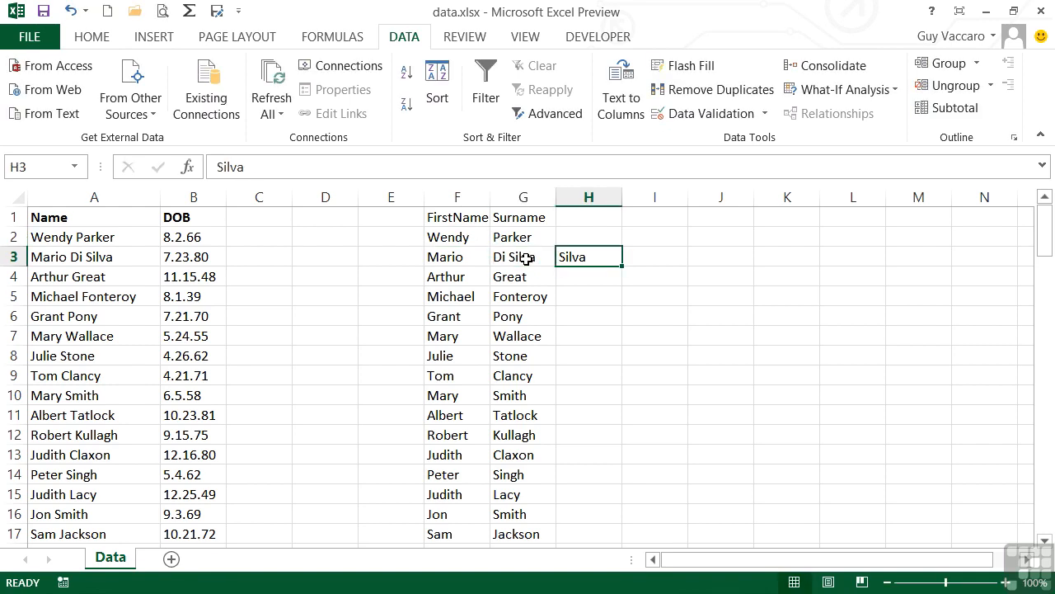
{"action": "key", "text": "Delete"}
{"action": "key", "text": "Return"}
{"action": "left_click", "coordinate": [570, 257]}
Complete the two-part surname in G26 with the word from H26, clear H26, and check the remaining rows for stray parts.
{"action": "scroll", "coordinate": [570, 258], "scroll_direction": "down", "scroll_amount": 7}
{"action": "scroll", "coordinate": [568, 254], "scroll_direction": "down", "scroll_amount": 1}
{"action": "scroll", "coordinate": [568, 255], "scroll_direction": "up", "scroll_amount": 2}
{"action": "double_click", "coordinate": [532, 355]}
{"action": "type", "text": "Filippo"}
{"action": "key", "text": "Tab"}
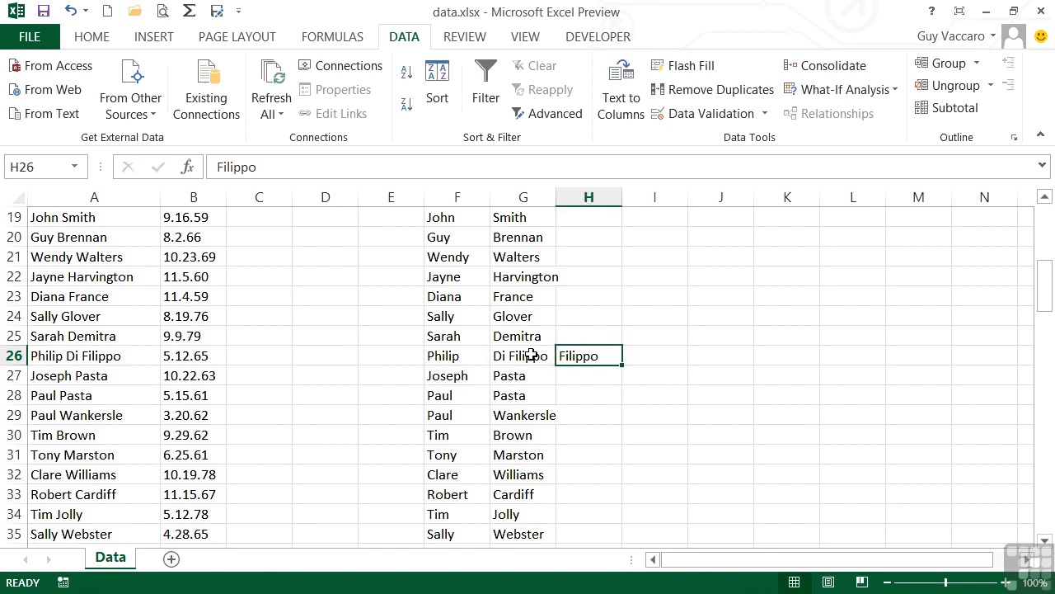
{"action": "key", "text": "Delete"}
{"action": "key", "text": "Return"}
{"action": "scroll", "coordinate": [531, 354], "scroll_direction": "down", "scroll_amount": 20}
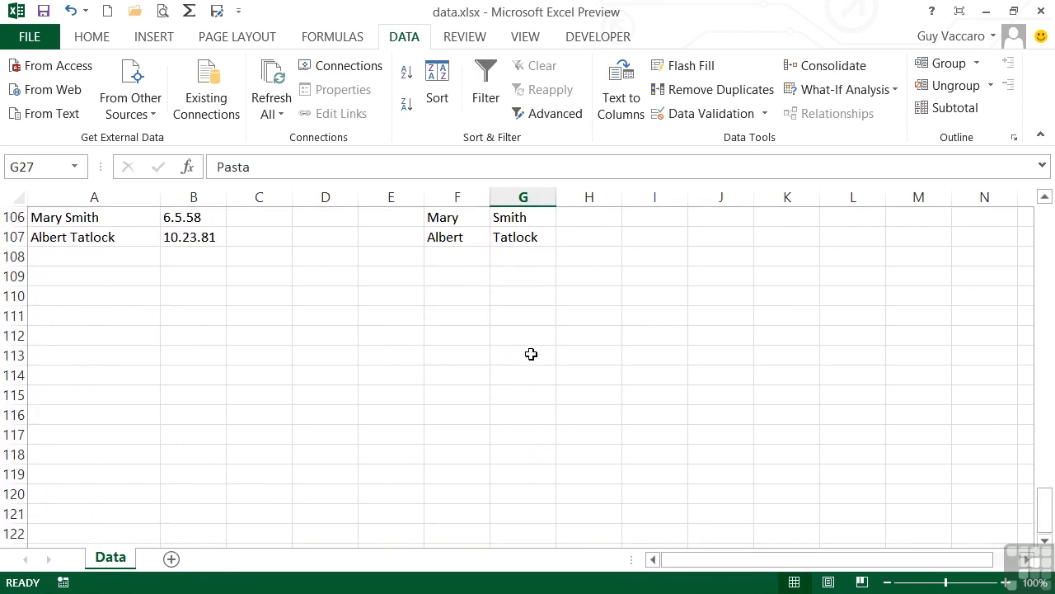
{"action": "scroll", "coordinate": [531, 354], "scroll_direction": "up", "scroll_amount": 19}
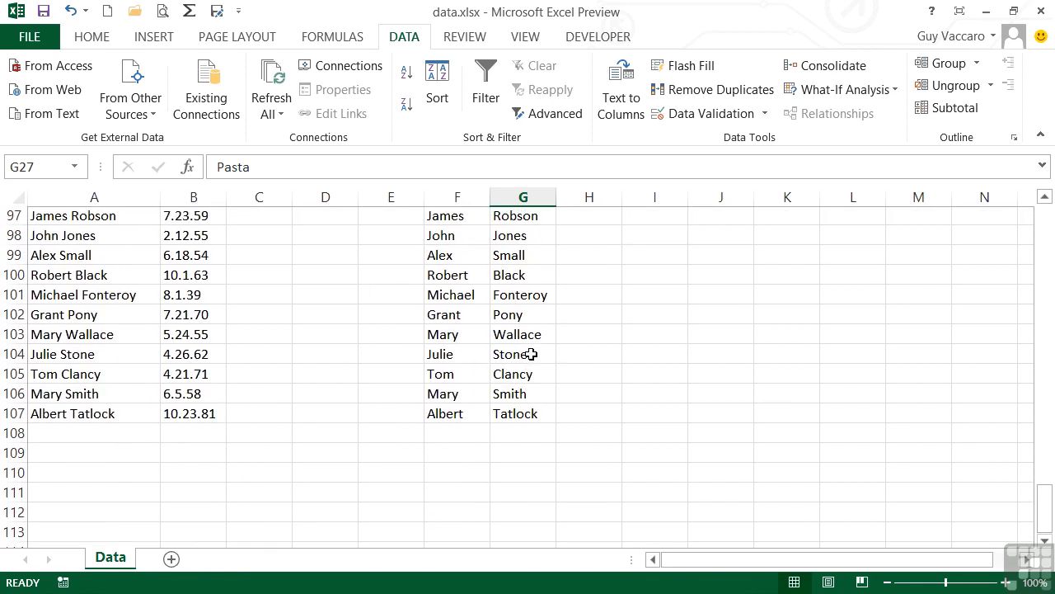
{"action": "scroll", "coordinate": [531, 354], "scroll_direction": "up", "scroll_amount": 6}
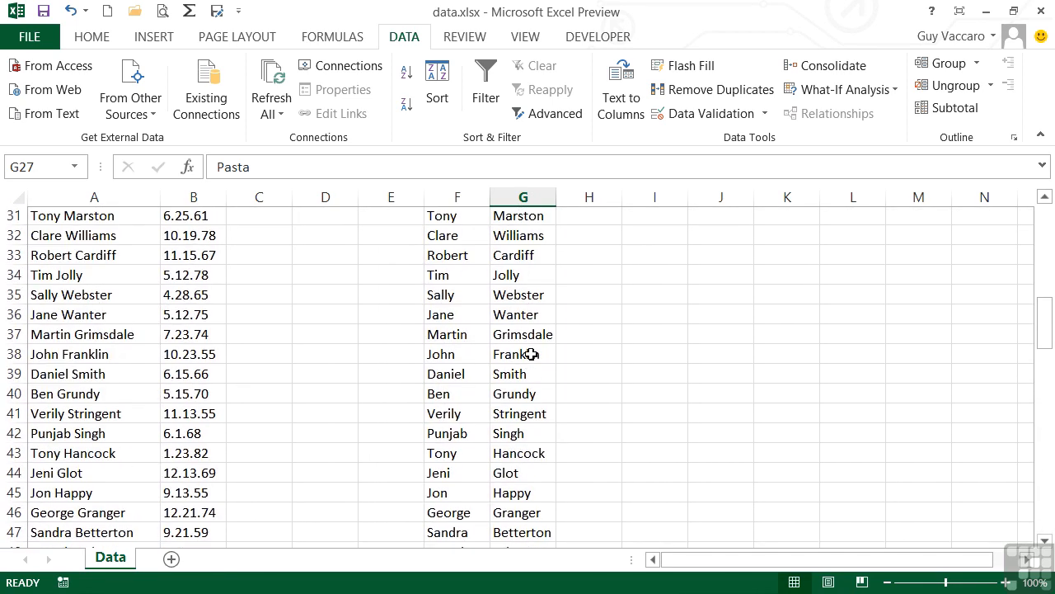
{"action": "scroll", "coordinate": [531, 354], "scroll_direction": "up", "scroll_amount": 10}
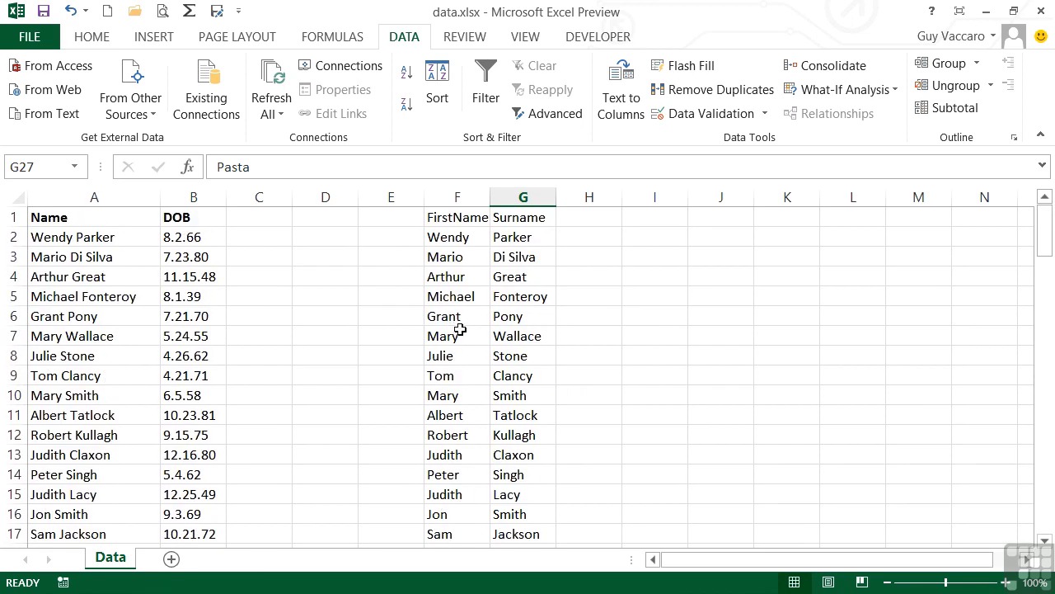
Select all the DOB values in the range B2:B107.
{"action": "left_click", "coordinate": [193, 238]}
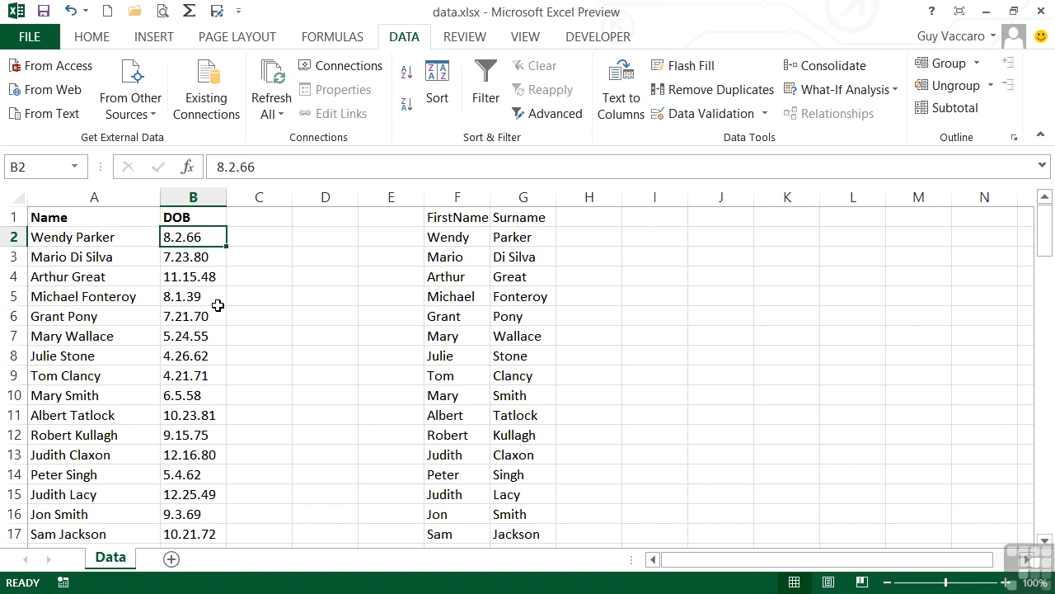
{"action": "key", "text": "shift+Down"}
{"action": "key", "text": "shift+Down"}
{"action": "key", "text": "shift+Down"}
{"action": "key", "text": "shift+Down"}
{"action": "key", "text": "shift+Down"}
{"action": "key", "text": "shift+Down"}
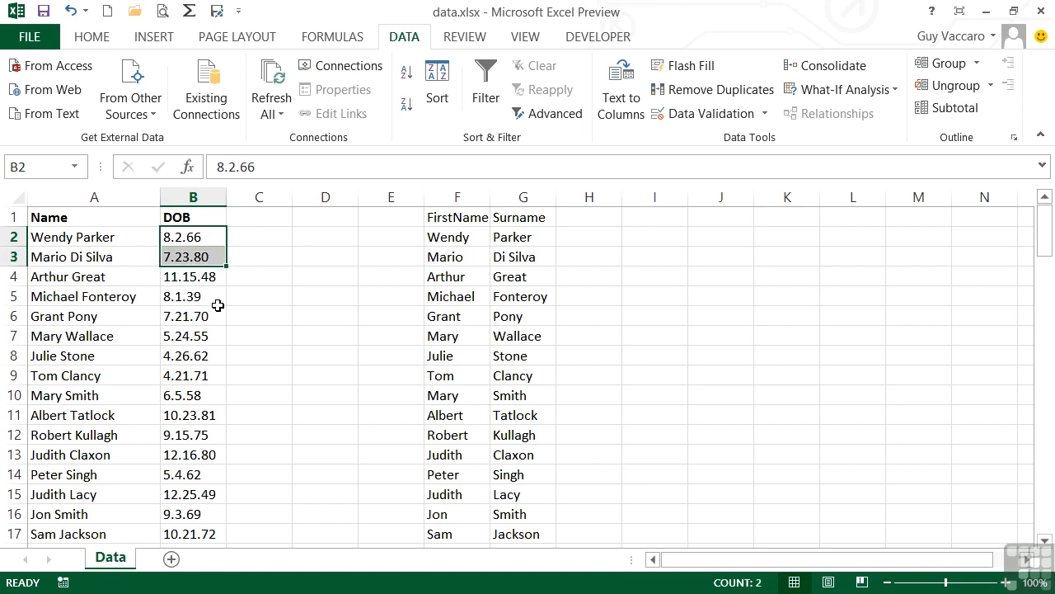
{"action": "key", "text": "shift+Down"}
{"action": "key", "text": "shift+Down"}
{"action": "key", "text": "shift+Down"}
{"action": "key", "text": "shift+Down"}
{"action": "key", "text": "shift+Down"}
{"action": "key", "text": "shift+Down"}
{"action": "key", "text": "shift+Down"}
{"action": "key", "text": "shift+Down"}
{"action": "key", "text": "shift+Down"}
{"action": "key", "text": "shift+Down"}
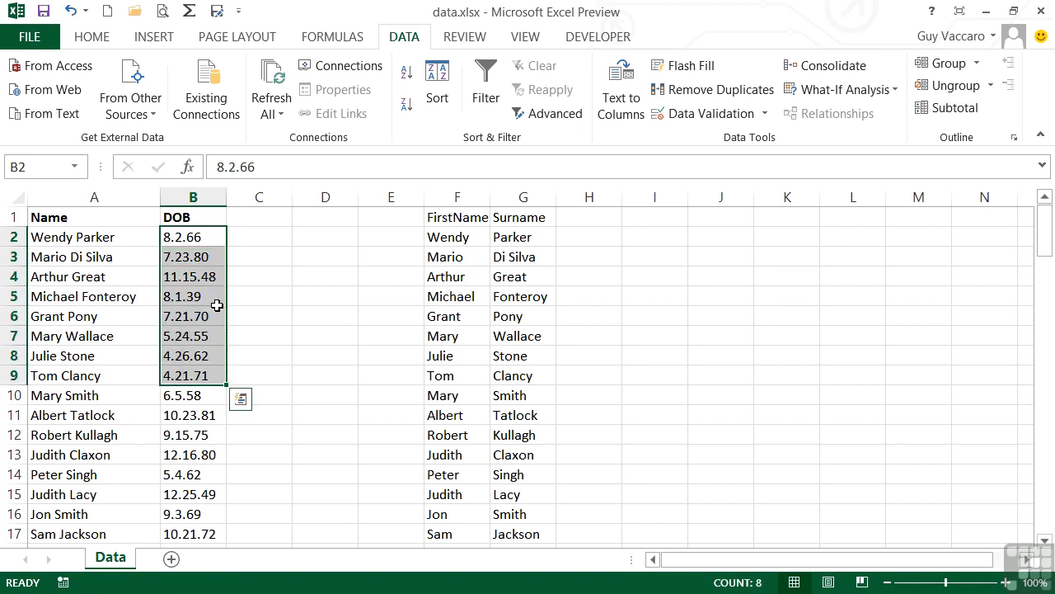
{"action": "key", "text": "shift+Down"}
{"action": "key", "text": "shift+Down"}
{"action": "key", "text": "shift+Down"}
{"action": "key", "text": "shift+Down"}
{"action": "key", "text": "shift+Down"}
{"action": "key", "text": "shift+Down"}
{"action": "key", "text": "shift+Down"}
{"action": "key", "text": "shift+Down"}
{"action": "key", "text": "shift+Down"}
{"action": "key", "text": "shift+Down"}
{"action": "key", "text": "shift+Down"}
{"action": "key", "text": "shift+Down"}
{"action": "key", "text": "shift+Down"}
{"action": "key", "text": "shift+Down"}
{"action": "key", "text": "shift+Down"}
{"action": "key", "text": "shift+Down"}
{"action": "key", "text": "shift+Down"}
{"action": "key", "text": "shift+Down"}
{"action": "key", "text": "shift+Down"}
{"action": "key", "text": "shift+Down"}
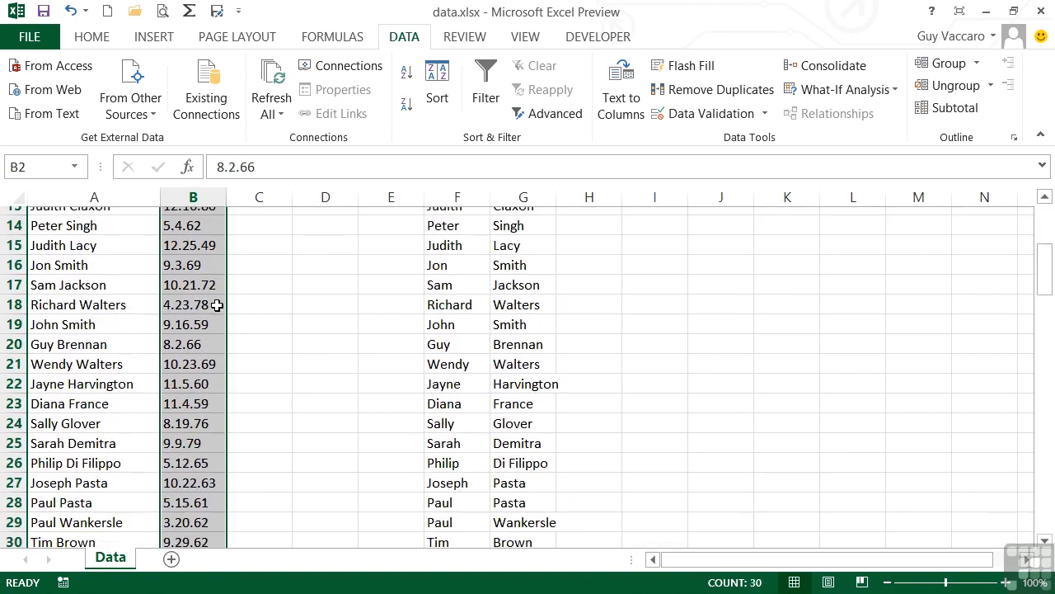
{"action": "key", "text": "shift+Down"}
{"action": "key", "text": "shift+Down"}
{"action": "key", "text": "shift+Down"}
{"action": "key", "text": "shift+Down"}
{"action": "key", "text": "shift+Down"}
{"action": "key", "text": "shift+Down"}
{"action": "key", "text": "shift+Down"}
{"action": "key", "text": "shift+Down"}
{"action": "key", "text": "shift+Down"}
{"action": "key", "text": "shift+Down"}
{"action": "key", "text": "shift+Down"}
{"action": "key", "text": "shift+Down"}
{"action": "key", "text": "shift+Down"}
{"action": "key", "text": "shift+Down"}
{"action": "key", "text": "shift+Down"}
{"action": "key", "text": "shift+Down"}
{"action": "key", "text": "shift+Down"}
{"action": "key", "text": "shift+Down"}
{"action": "key", "text": "shift+Down"}
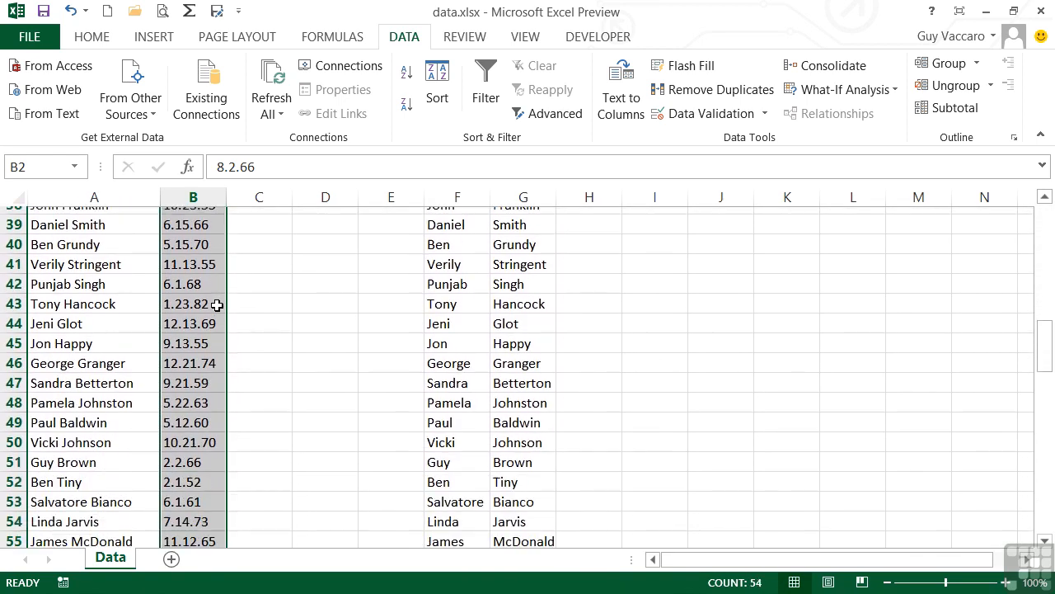
{"action": "key", "text": "shift+Down"}
{"action": "key", "text": "shift+Down"}
{"action": "key", "text": "shift+Down"}
{"action": "key", "text": "shift+Down"}
{"action": "key", "text": "shift+Down"}
{"action": "key", "text": "shift+Down"}
{"action": "key", "text": "shift+Down"}
{"action": "key", "text": "shift+Down"}
{"action": "key", "text": "shift+Down"}
{"action": "key", "text": "shift+Down"}
{"action": "key", "text": "shift+Down"}
{"action": "key", "text": "shift+Down"}
{"action": "key", "text": "shift+Down"}
{"action": "key", "text": "shift+Down"}
{"action": "key", "text": "shift+Down"}
{"action": "key", "text": "shift+Down"}
{"action": "key", "text": "shift+Down"}
{"action": "key", "text": "shift+Down"}
{"action": "key", "text": "shift+Down"}
{"action": "key", "text": "shift+Down"}
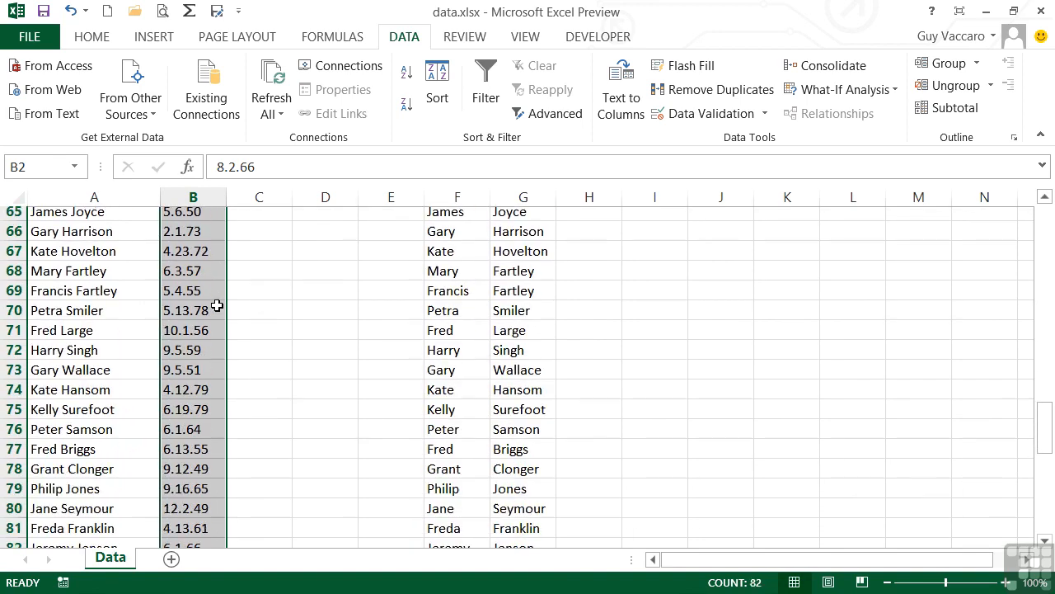
{"action": "key", "text": "shift+Up"}
{"action": "key", "text": "shift+Up"}
{"action": "key", "text": "shift+Up"}
{"action": "key", "text": "shift+Up"}
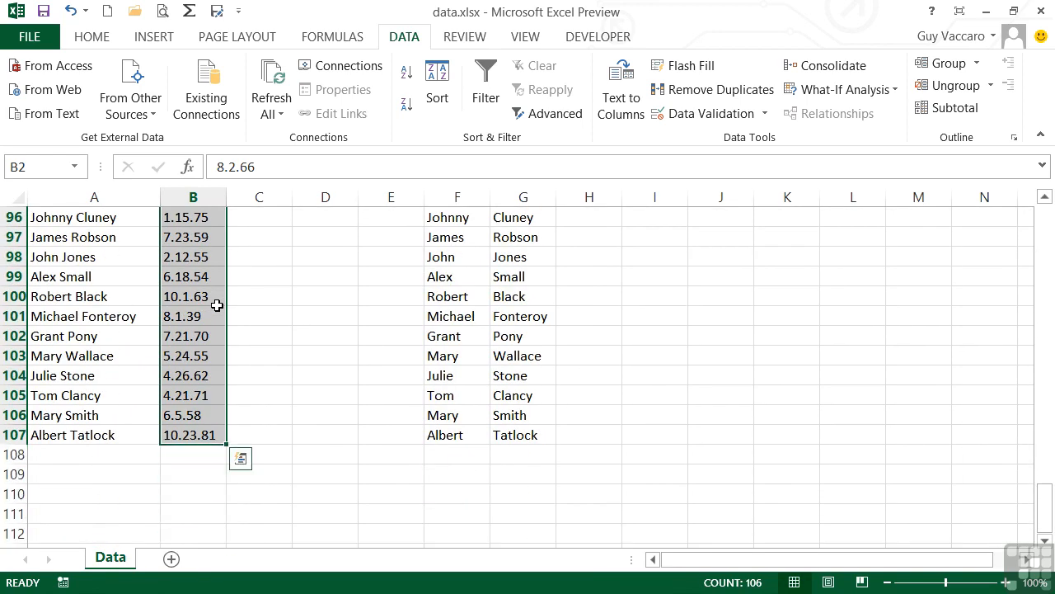
Start Text to Columns on the selected dates as Delimited data, with the Space delimiter and Treat consecutive delimiters as one switched off.
{"action": "scroll", "coordinate": [217, 306], "scroll_direction": "up", "scroll_amount": 20}
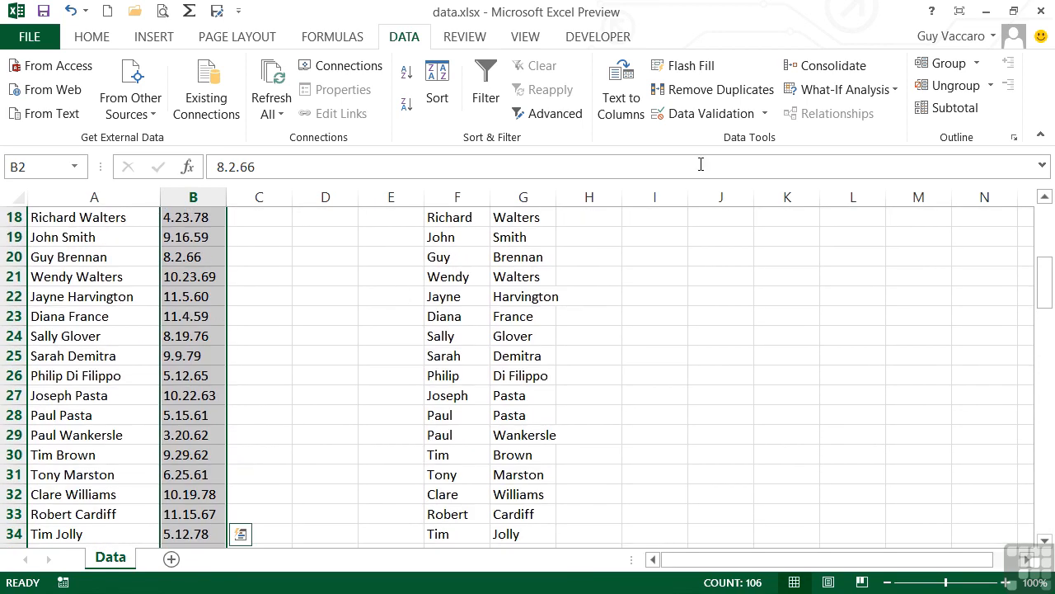
{"action": "left_click", "coordinate": [623, 105]}
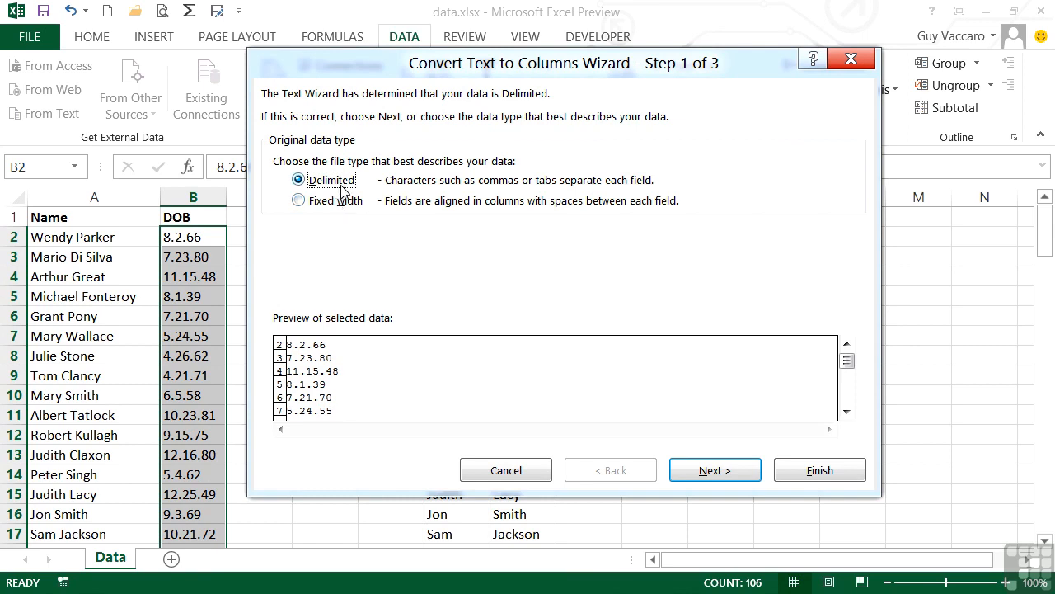
{"action": "left_click", "coordinate": [708, 468]}
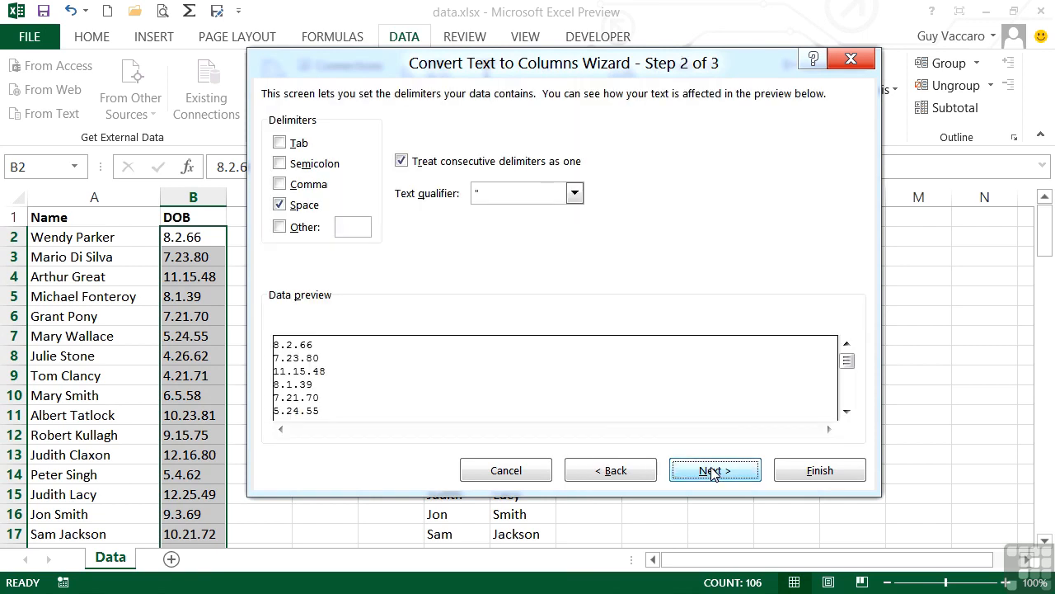
{"action": "left_click", "coordinate": [280, 206]}
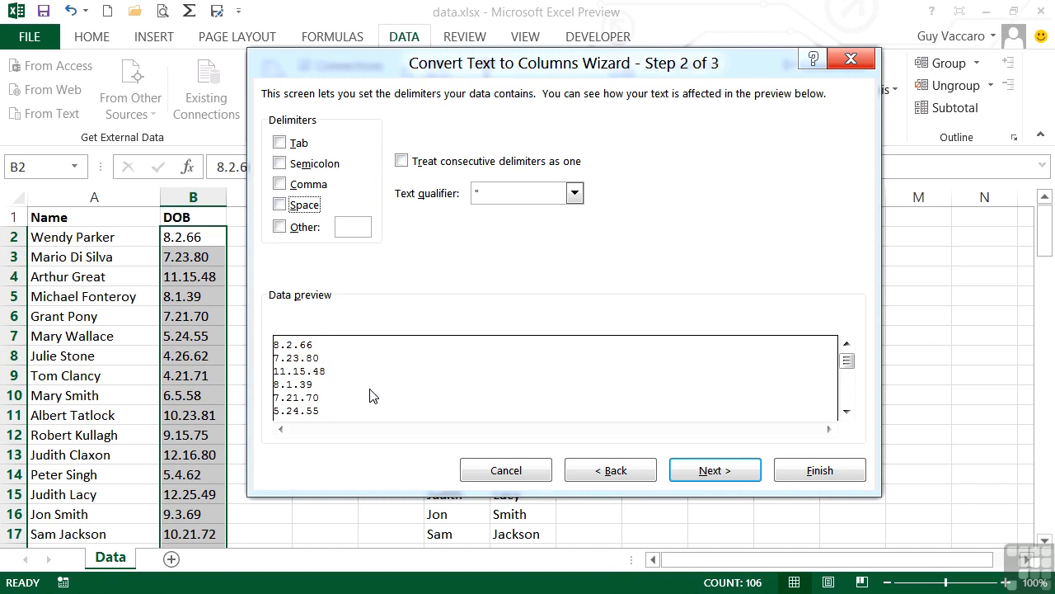
{"action": "left_click", "coordinate": [729, 476]}
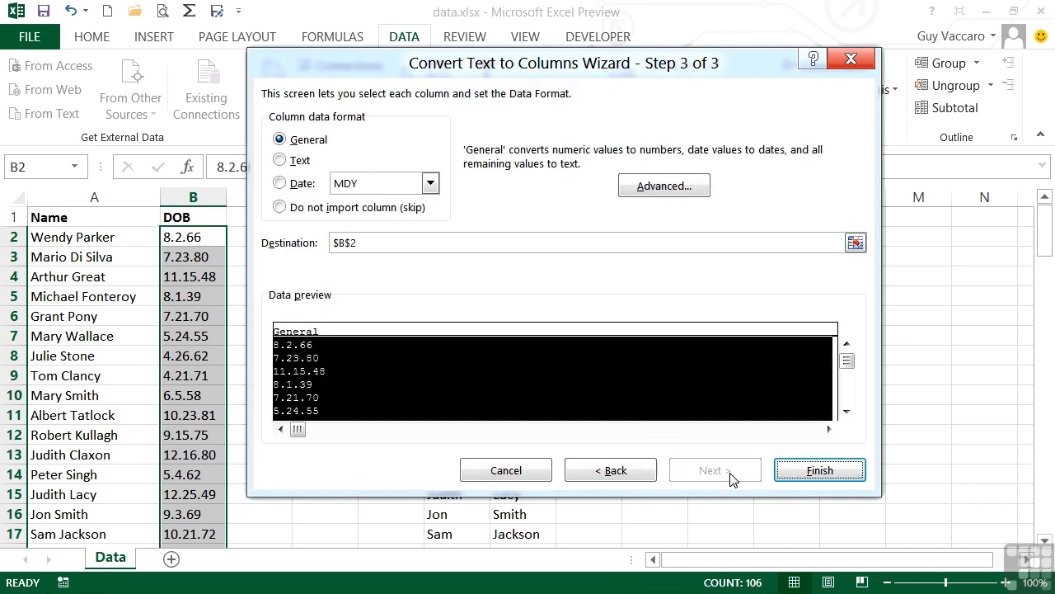
Set the column data format to Date MDY with destination $C$2, and complete the conversion.
{"action": "left_click", "coordinate": [280, 183]}
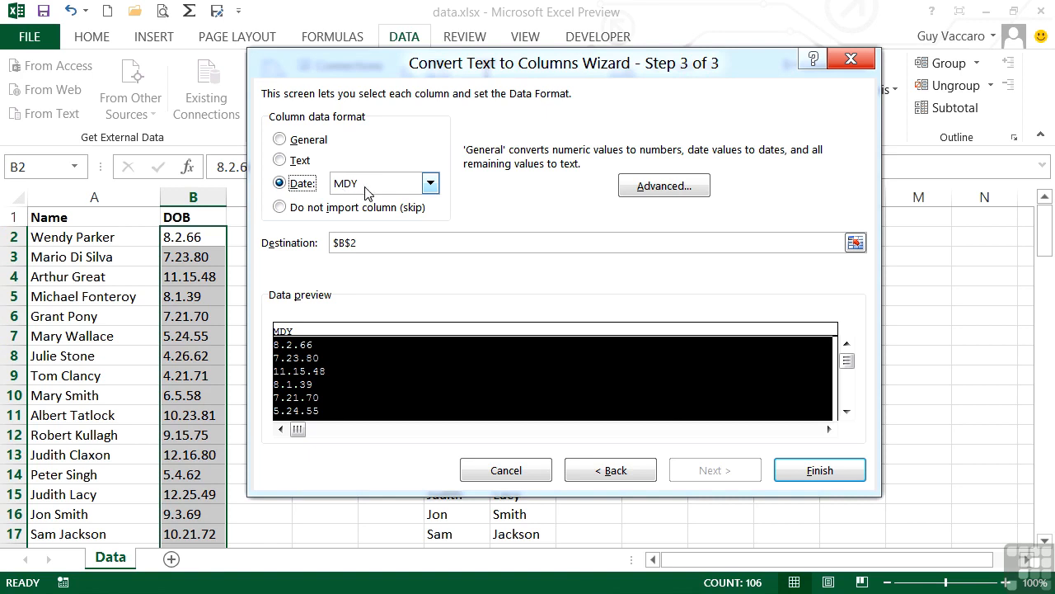
{"action": "left_click", "coordinate": [856, 243]}
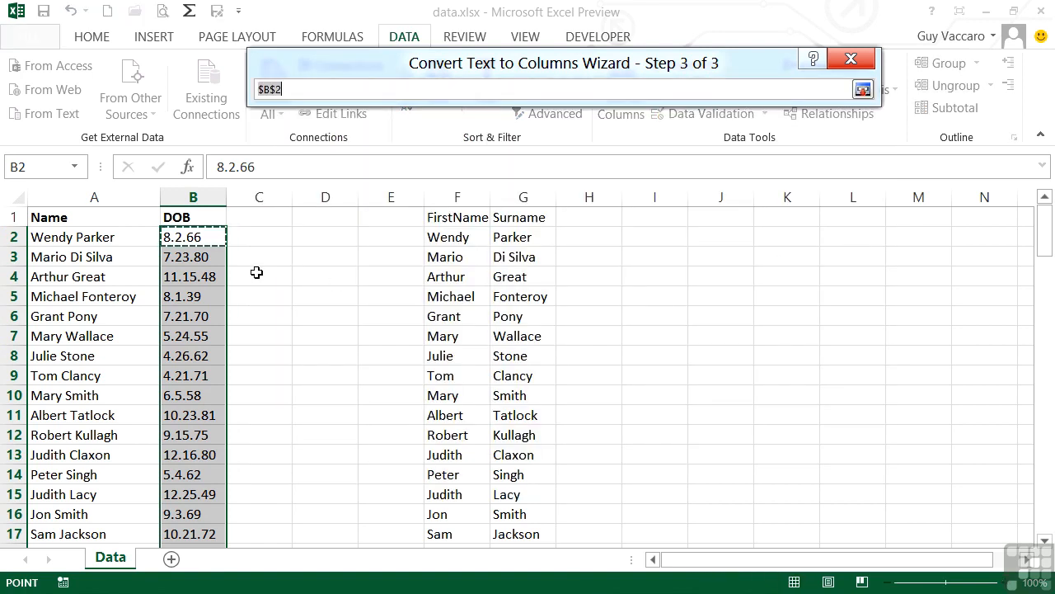
{"action": "left_click", "coordinate": [265, 236]}
{"action": "left_click", "coordinate": [867, 90]}
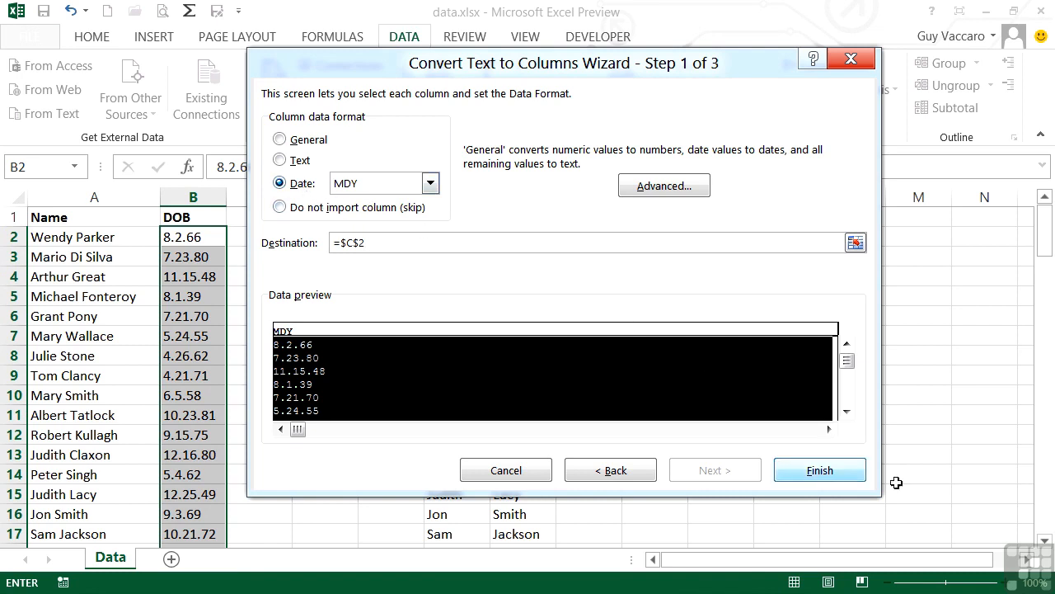
{"action": "left_click", "coordinate": [840, 472]}
Widen column C to fit the full converted dates, and compare the original value in B2 with the date in C2.
{"action": "left_click", "coordinate": [287, 242]}
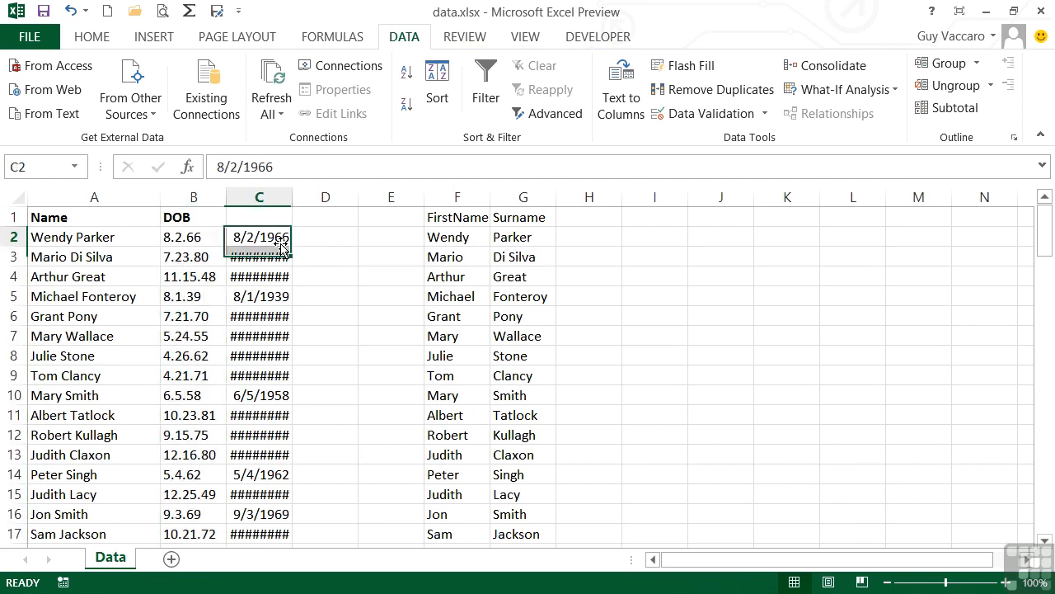
{"action": "left_click_drag", "start_coordinate": [293, 198], "coordinate": [316, 197]}
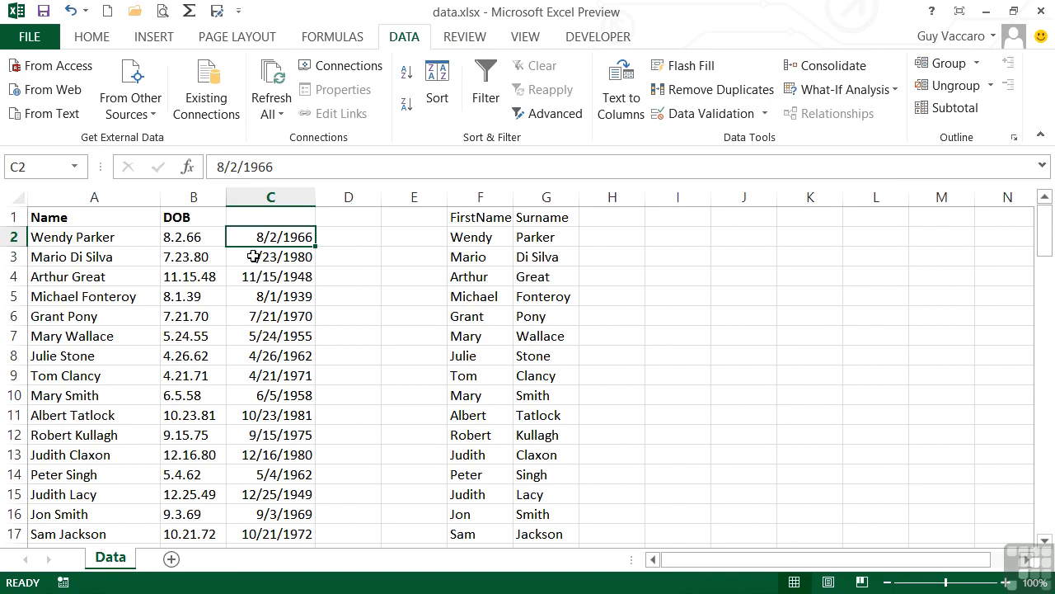
{"action": "left_click", "coordinate": [193, 237]}
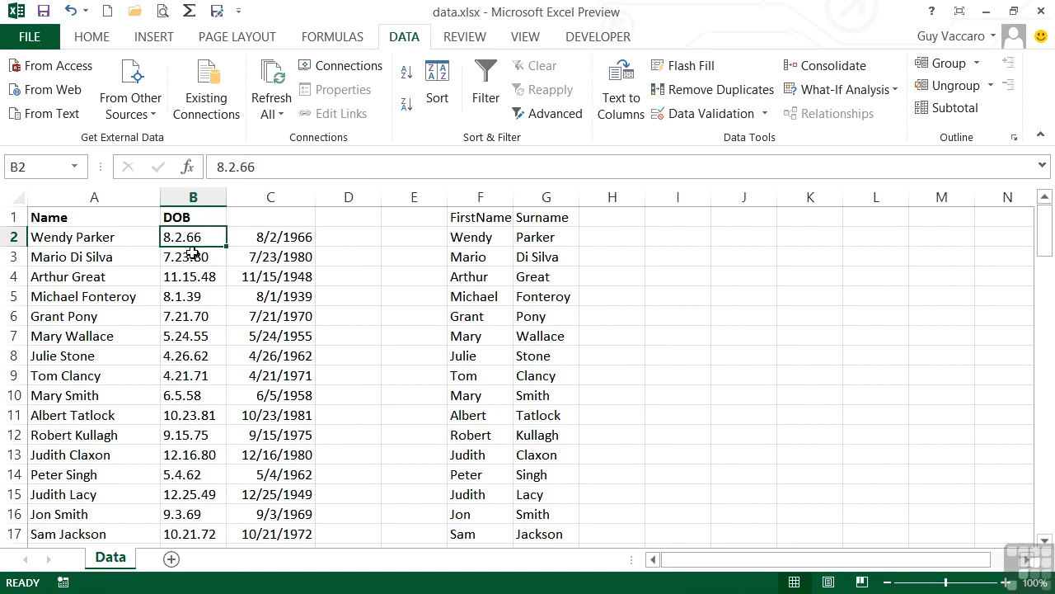
{"action": "left_click", "coordinate": [257, 240]}
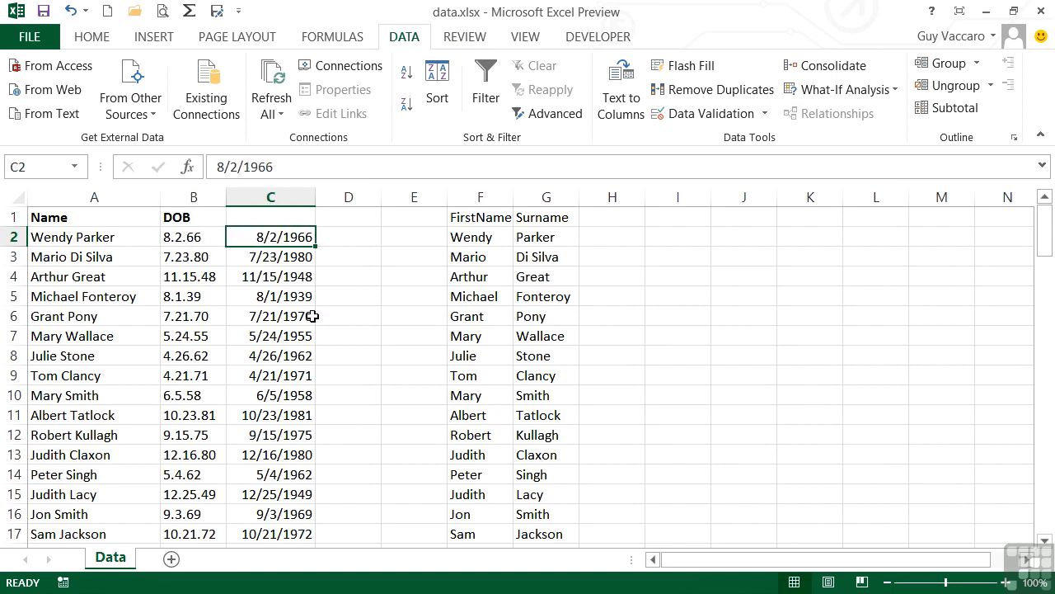